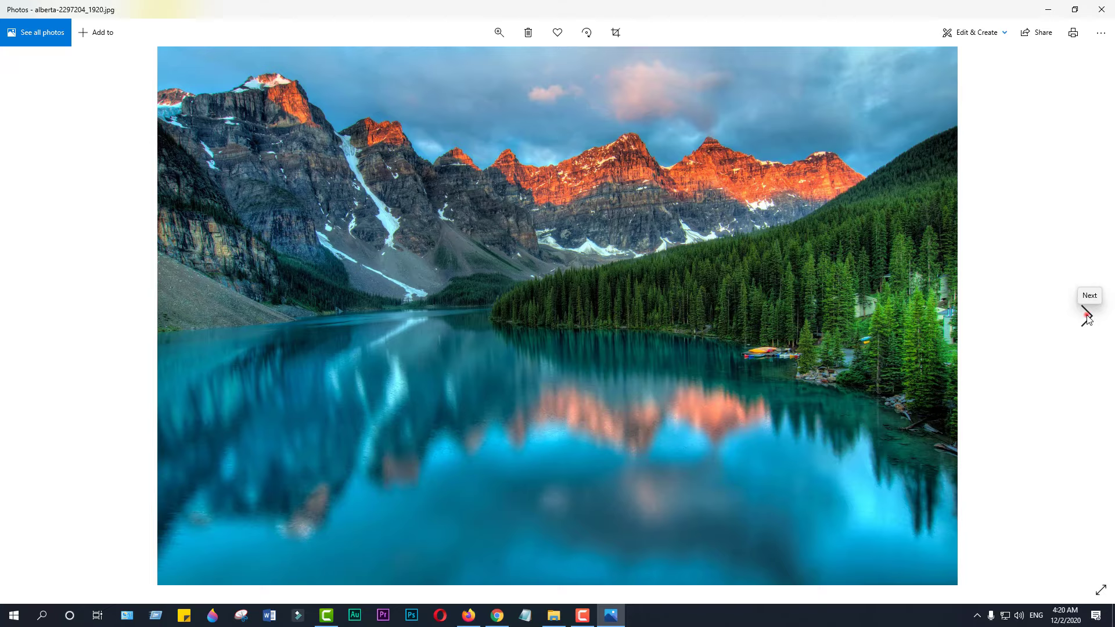
Step: Browse through the folder's pictures up to the pink rose photo, stepping back once from the waterfall to the beach picture
click(1087, 317)
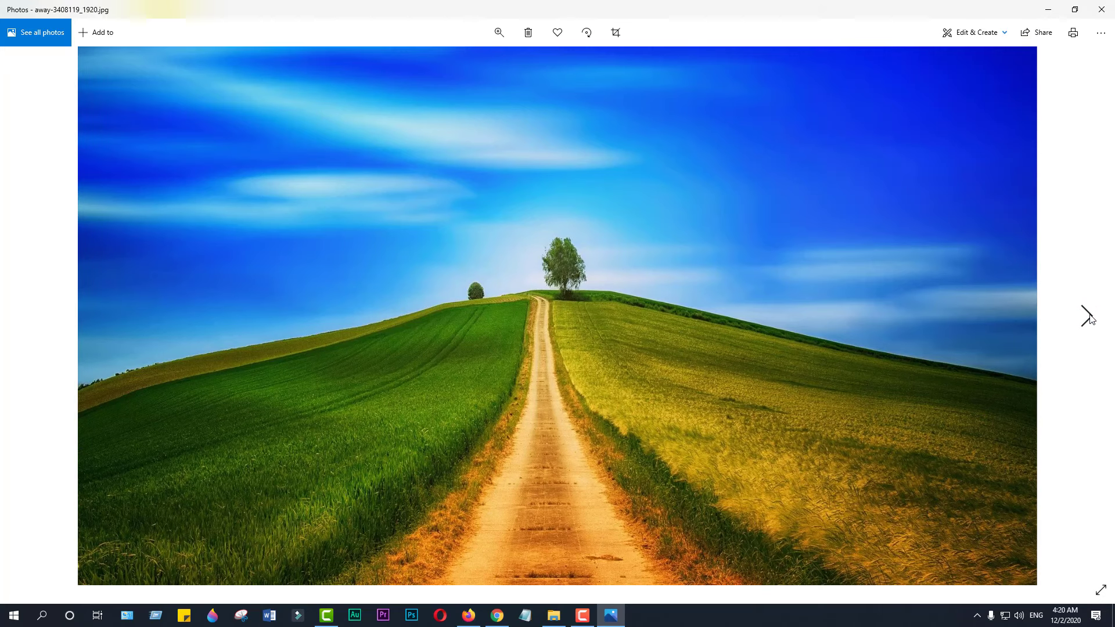
click(1087, 316)
click(1088, 316)
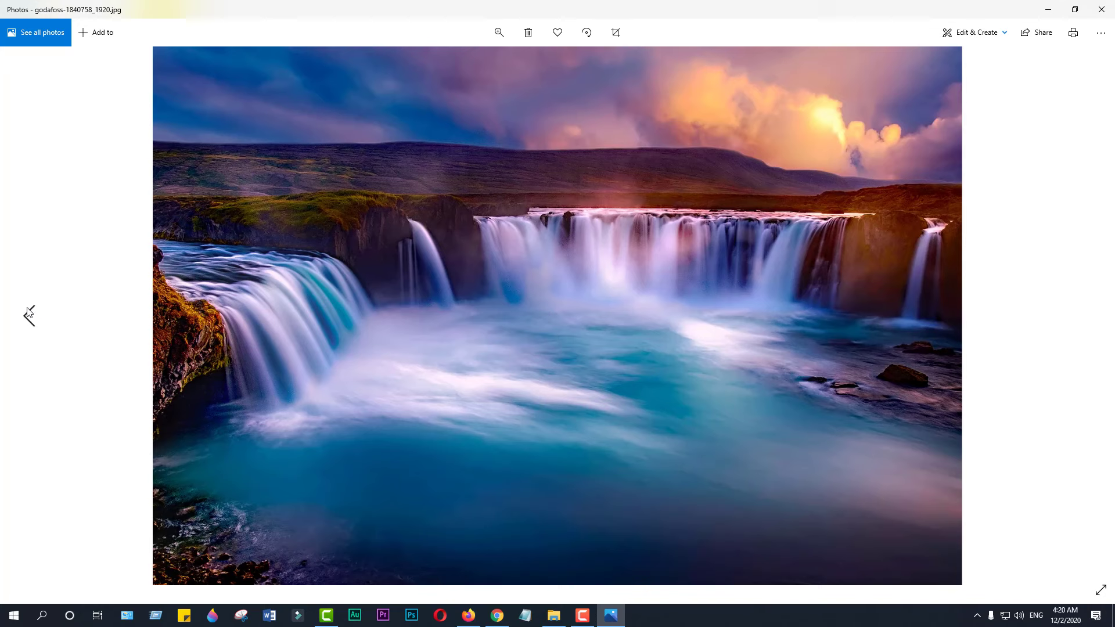
click(28, 313)
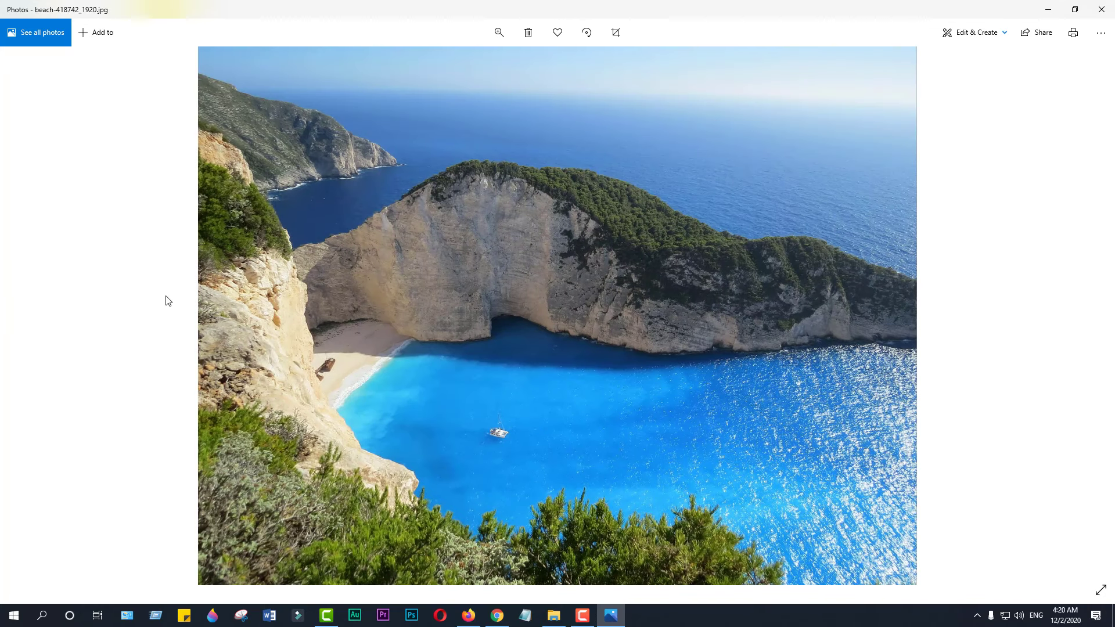
click(1087, 320)
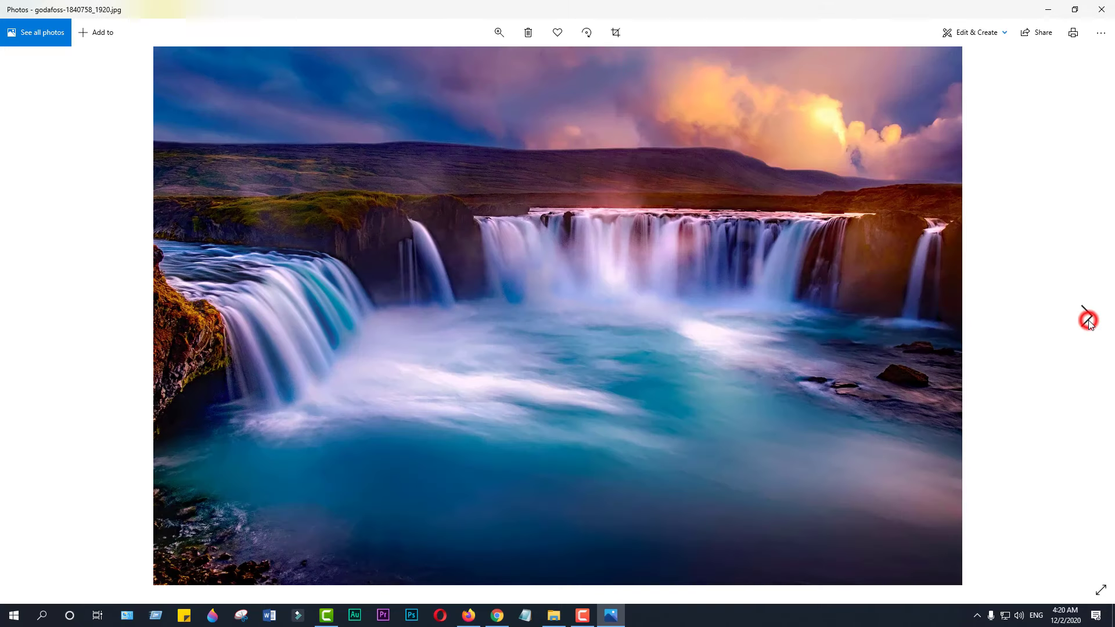
click(1088, 321)
click(1088, 320)
click(1089, 320)
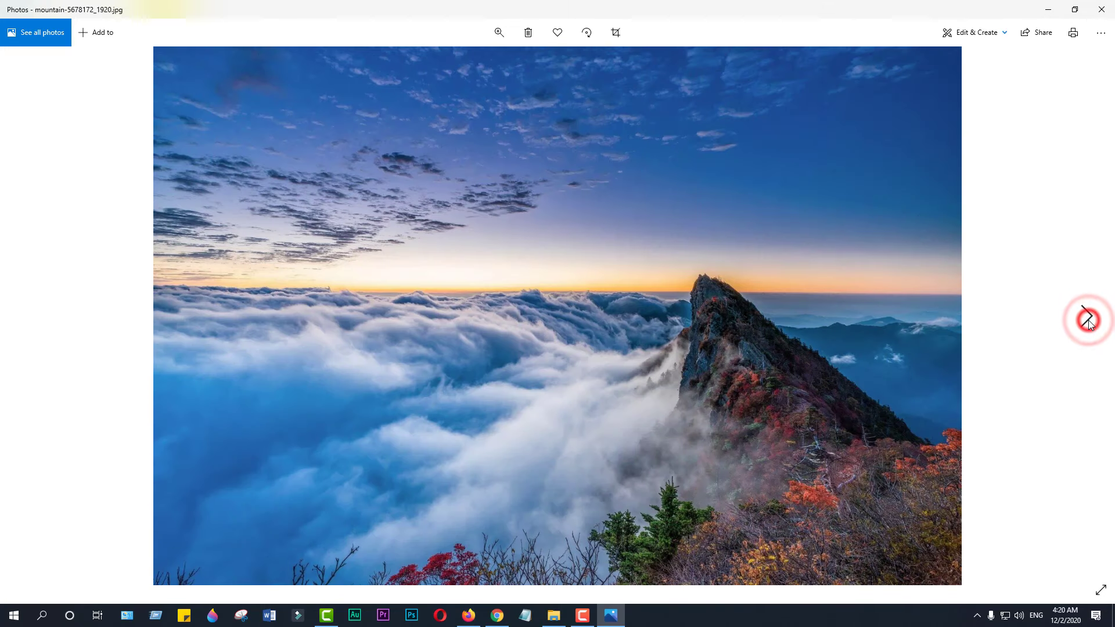
click(1089, 320)
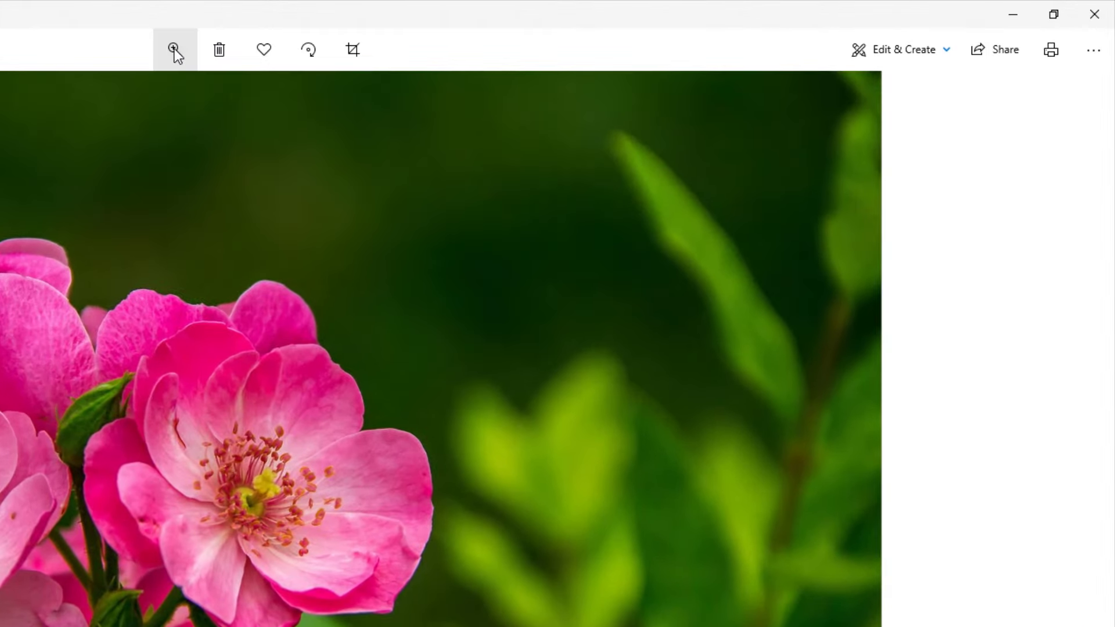
Step: Zoom in on the rose photo, zoom back out to the best fit and dismiss the zoom control
click(175, 49)
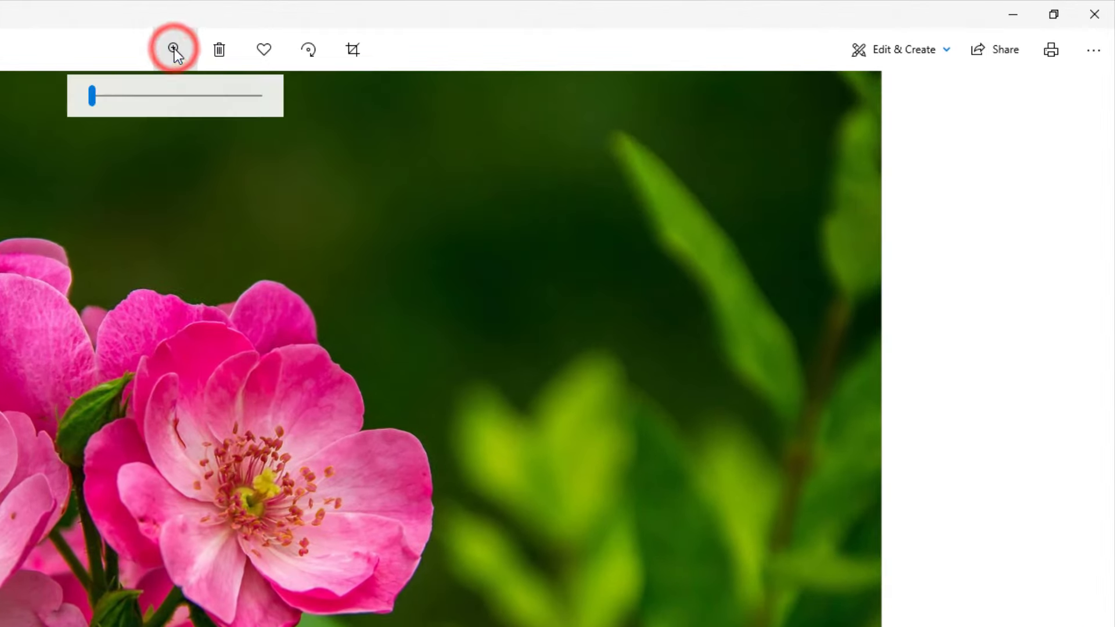
drag(92, 95, 114, 98)
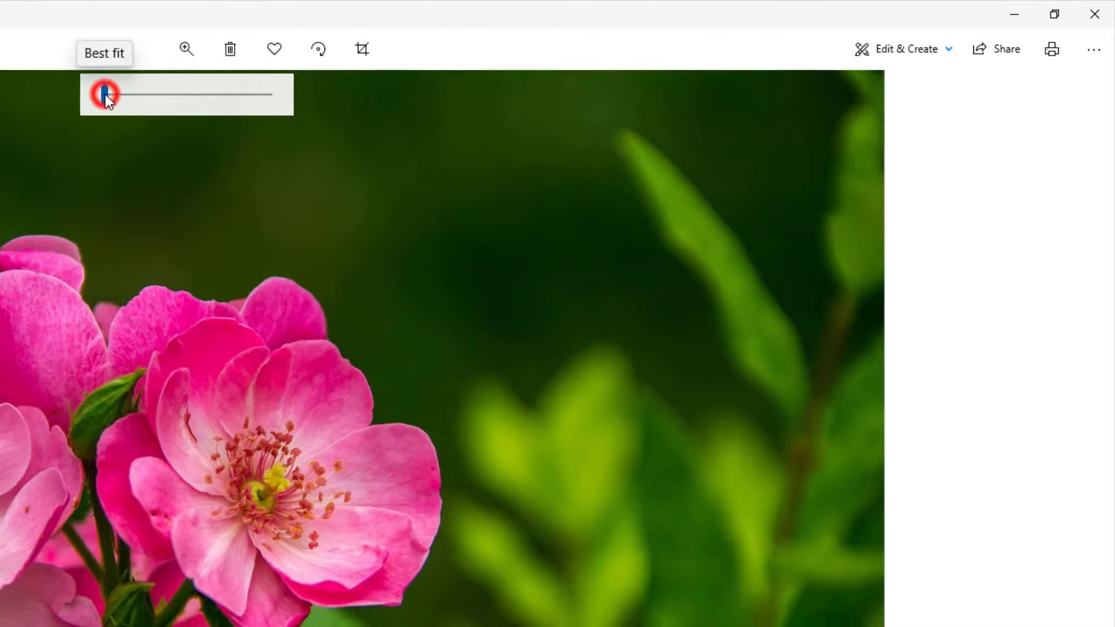
drag(459, 66, 433, 65)
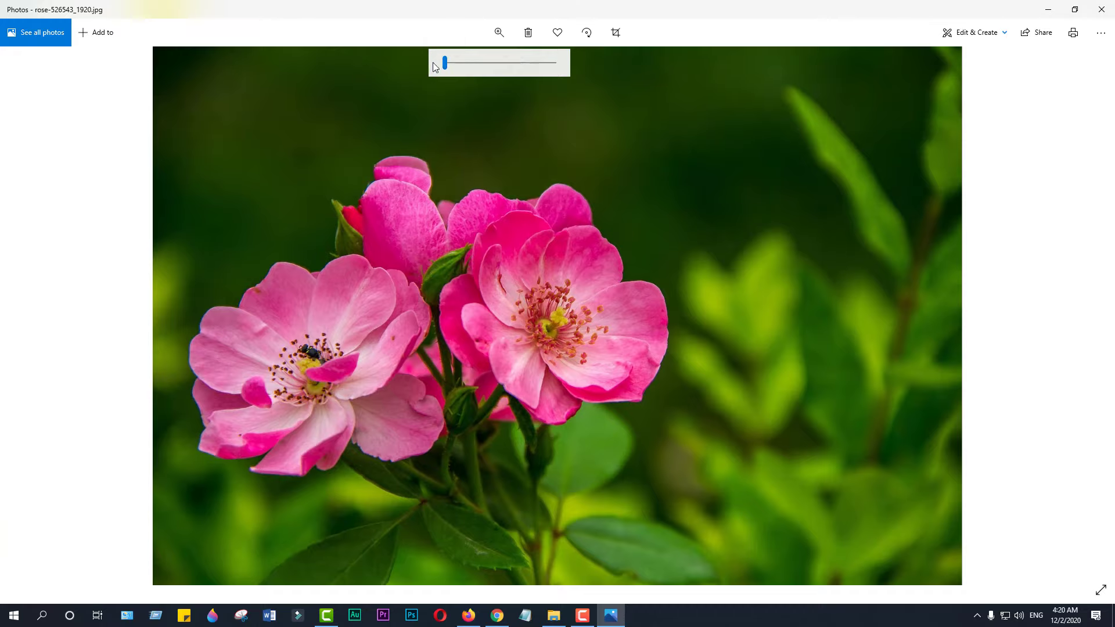
click(590, 116)
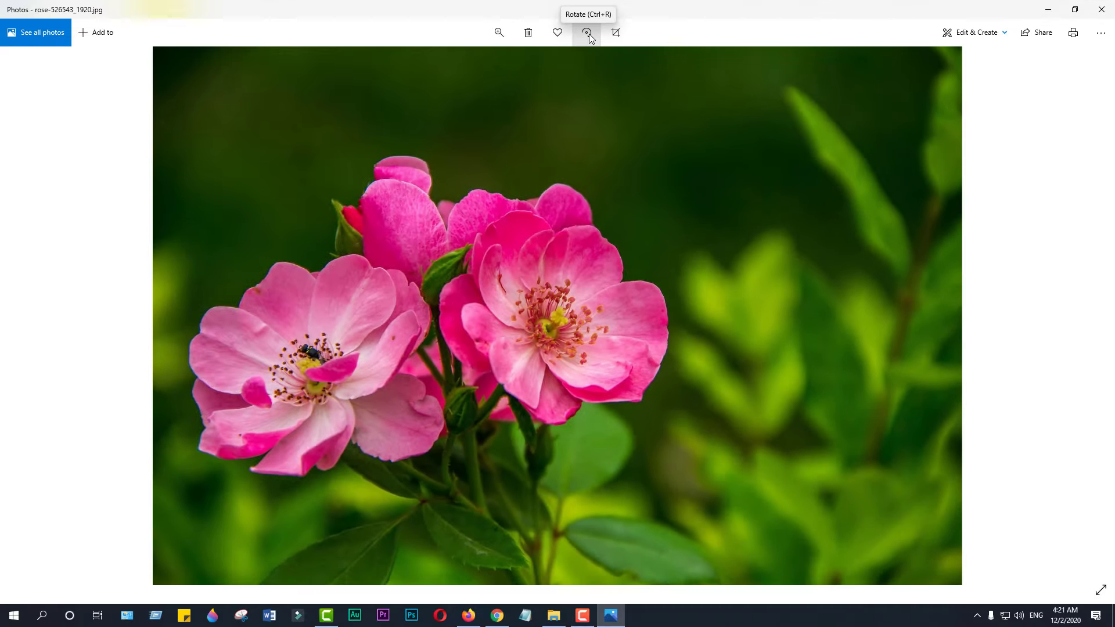
Step: Rotate the rose photo through a full turn in four quarter turns
click(588, 32)
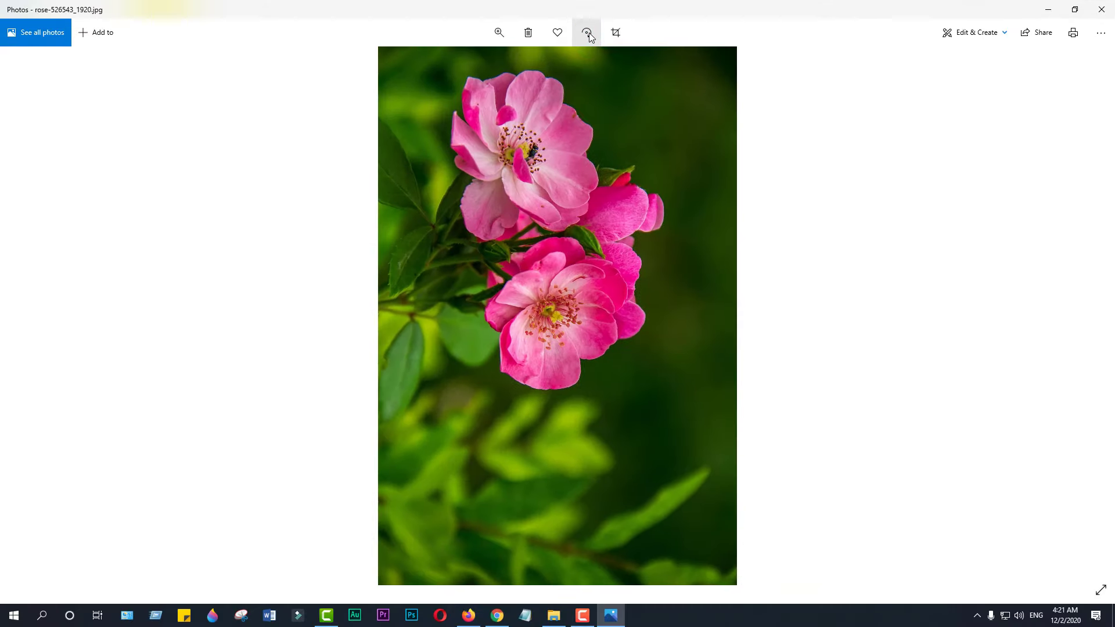
click(588, 33)
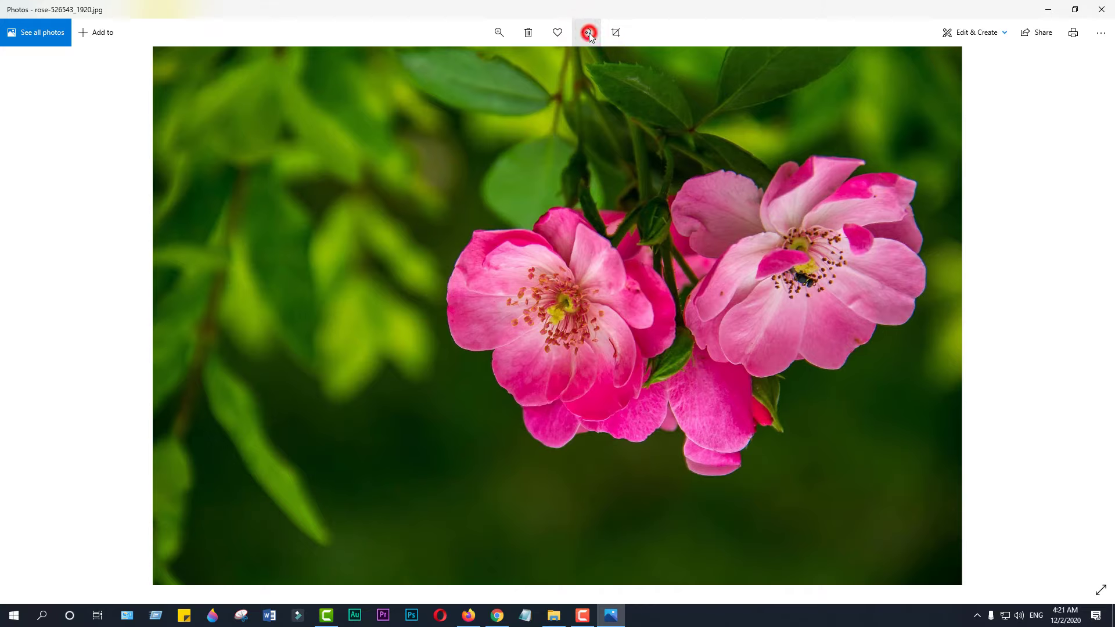
click(589, 32)
click(588, 33)
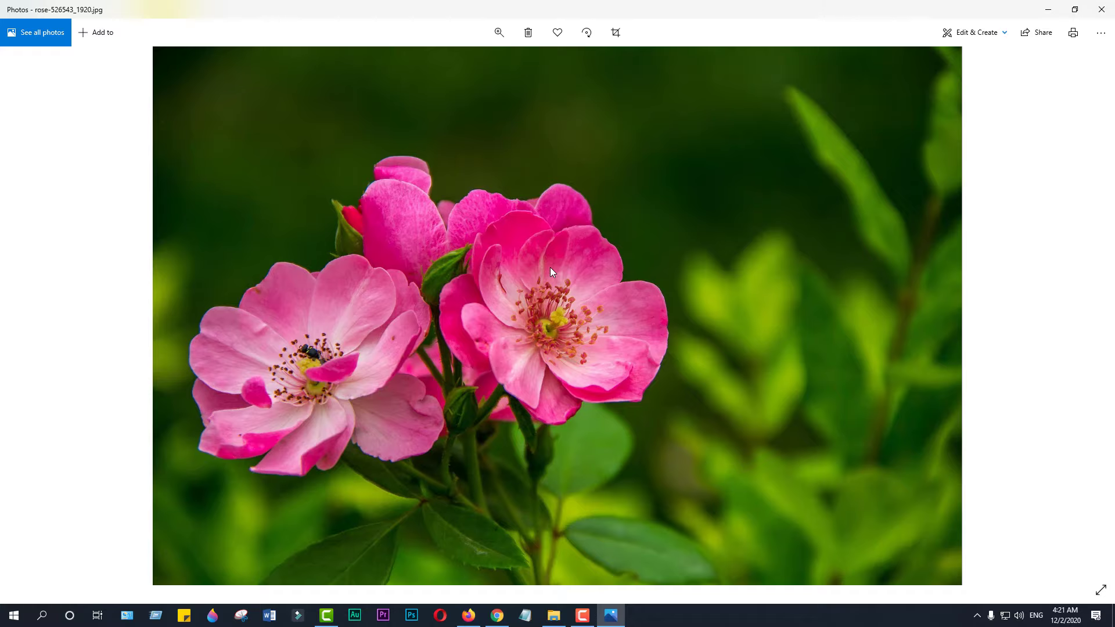
Step: Crop the rose photo more tightly around the flowers, cutting away the upper and right-hand background
click(615, 33)
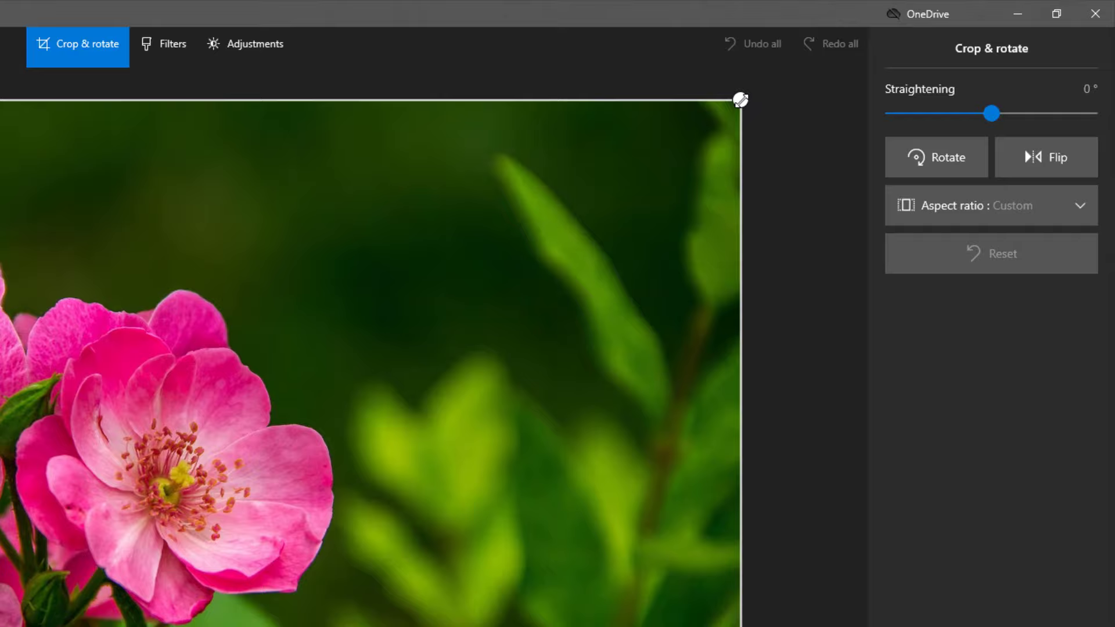
drag(857, 68, 650, 187)
drag(573, 217, 407, 302)
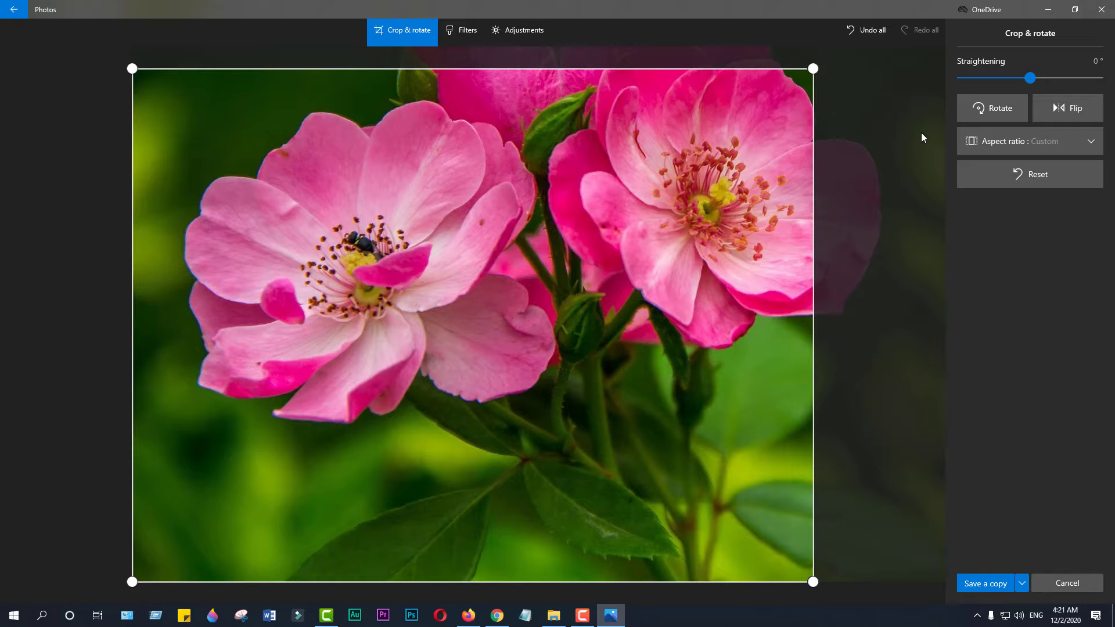
Step: Straighten the cropped rose photo by 3° and flip it horizontally and back again
mouse_move(1032, 76)
mouse_down()
mouse_move(1003, 82)
mouse_move(1058, 84)
mouse_move(1027, 85)
mouse_up()
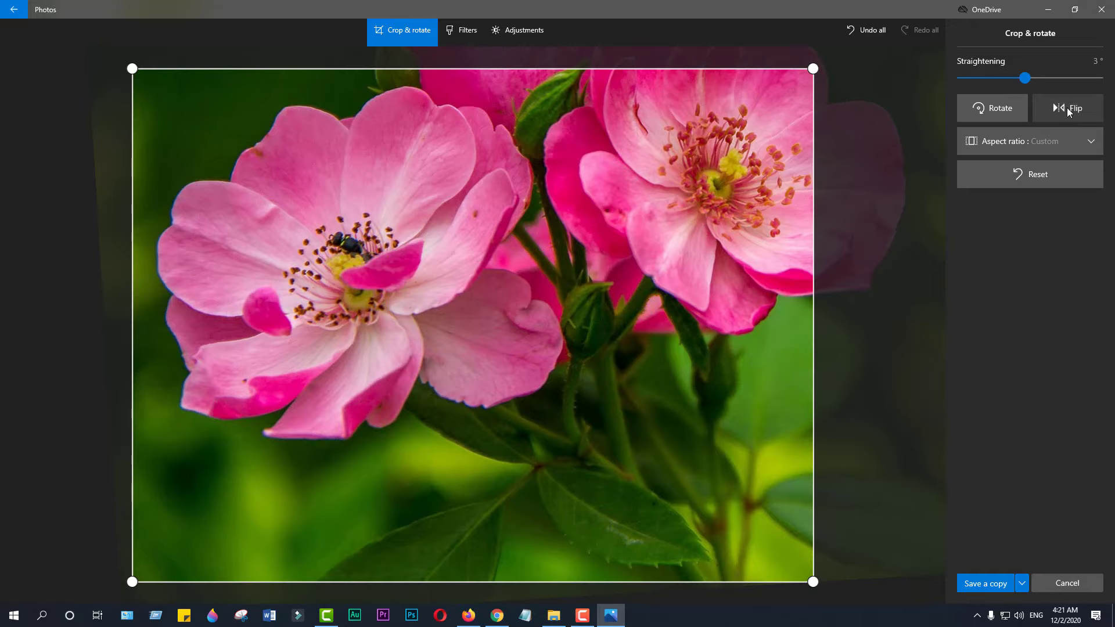
click(1068, 111)
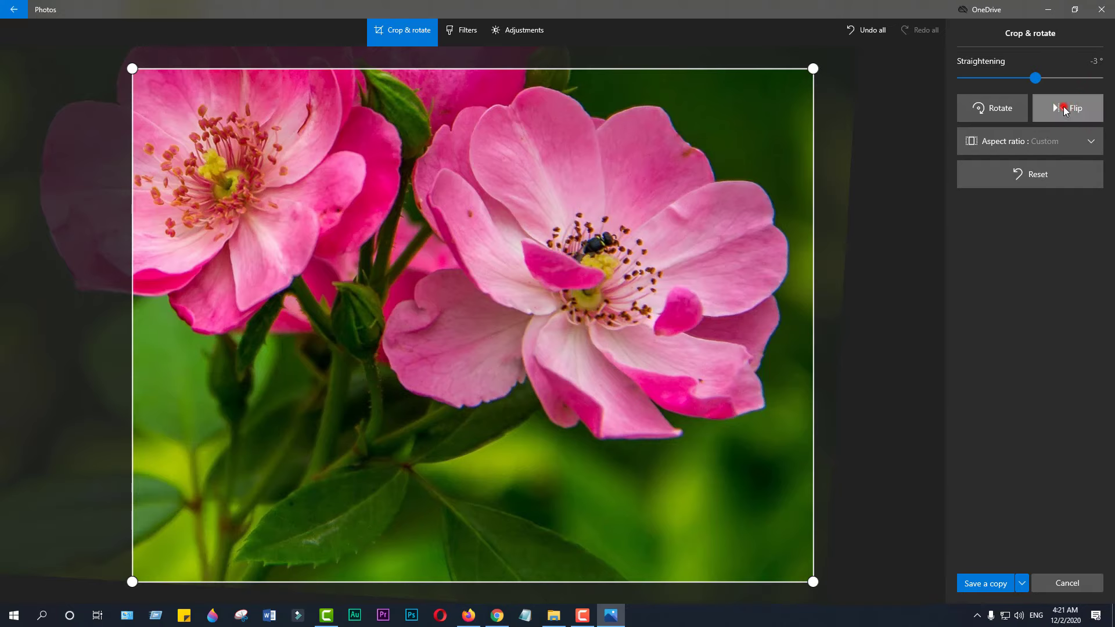
click(1064, 108)
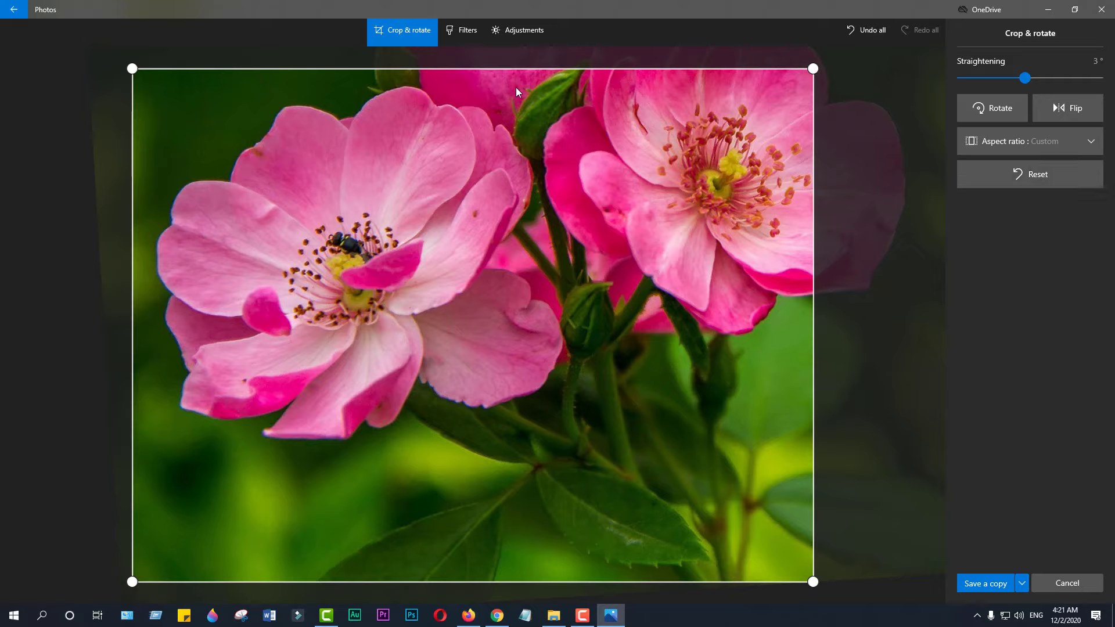
Step: Adjust the rose photo with light at -9, a stronger color, clarity at 52 and a heavier vignette
click(510, 32)
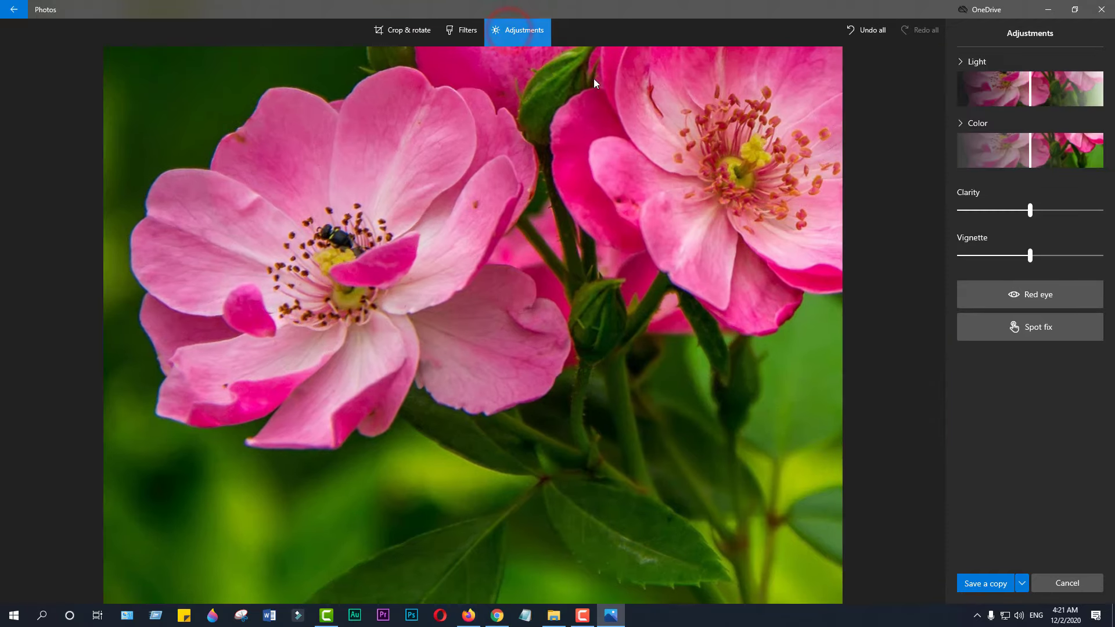
mouse_move(1031, 85)
mouse_down()
mouse_move(992, 90)
mouse_move(1063, 89)
mouse_move(1024, 93)
mouse_up()
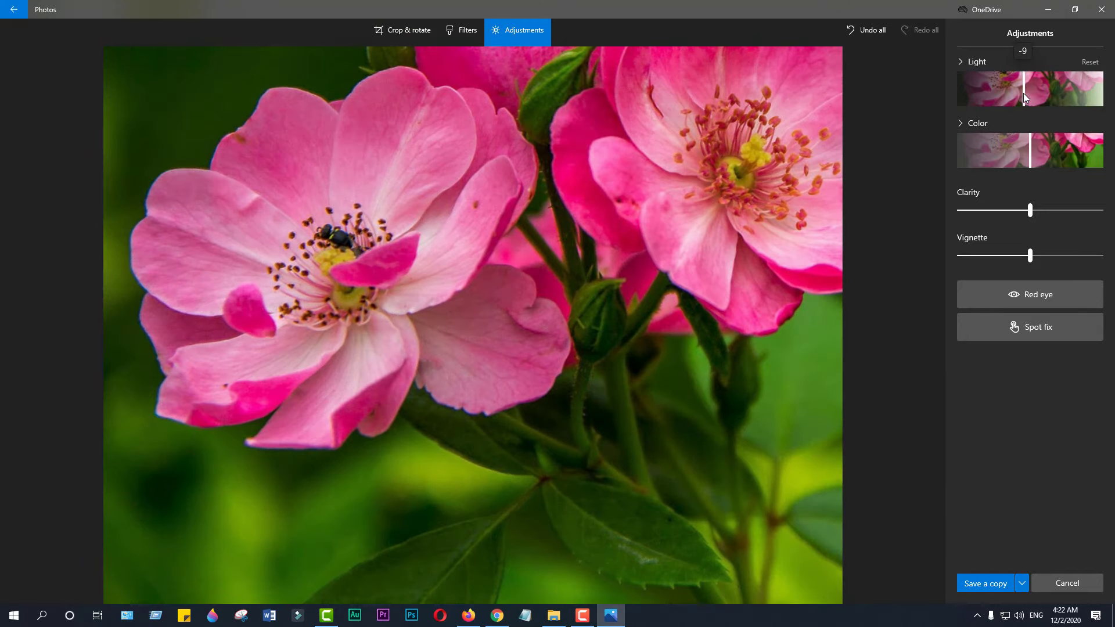
drag(1031, 150, 1055, 152)
drag(1030, 210, 1068, 221)
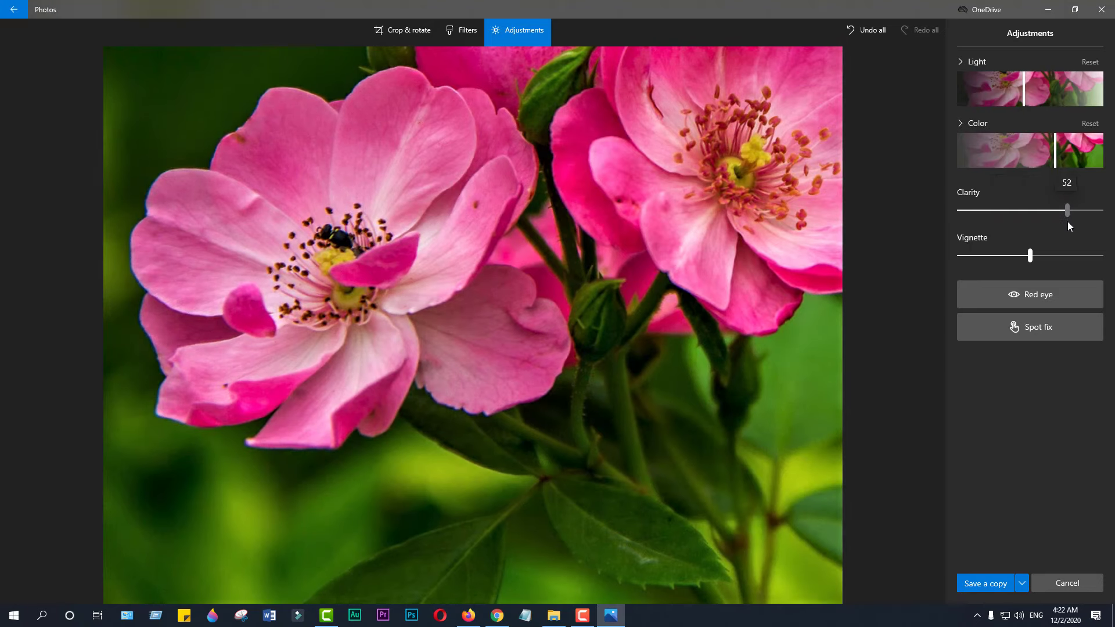
drag(1031, 259, 1061, 255)
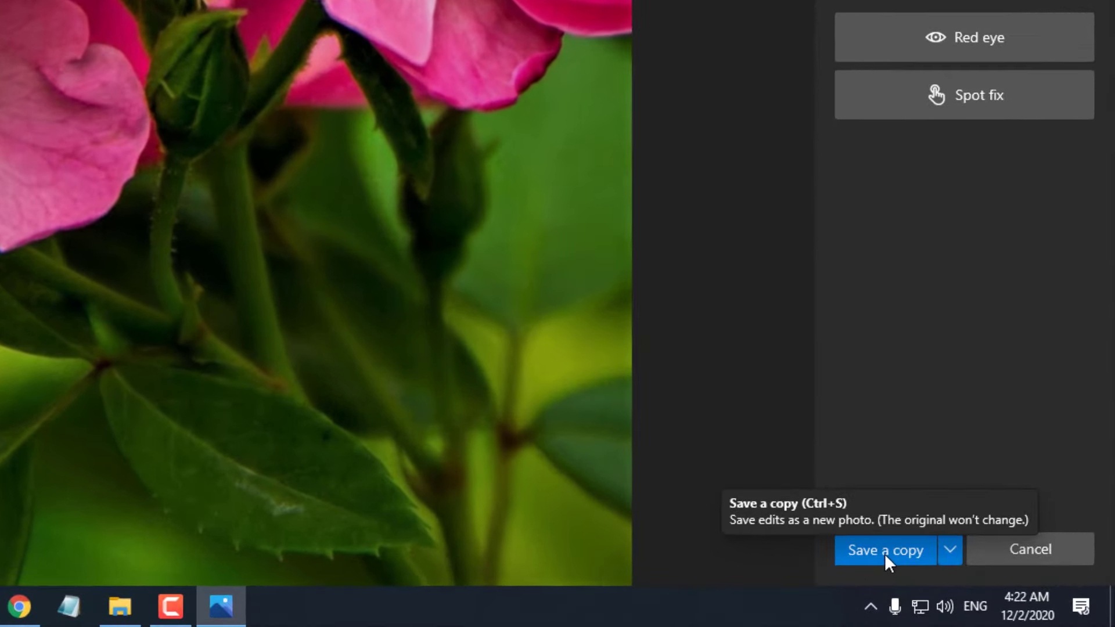
Step: Cancel the photo editing and confirm leaving without saving the changes
click(884, 553)
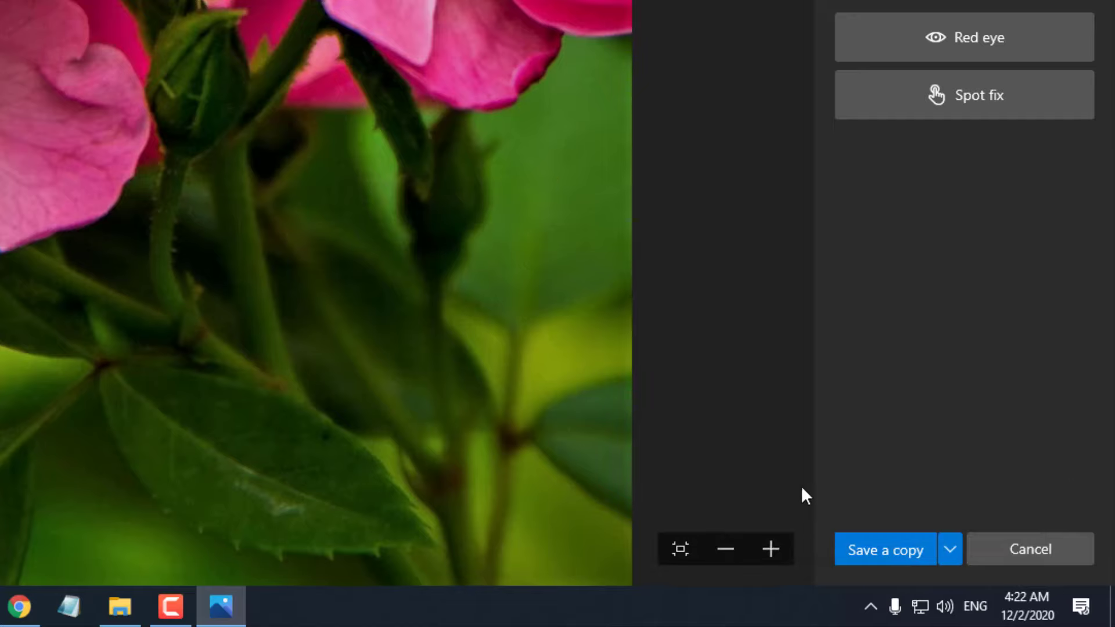
click(1029, 549)
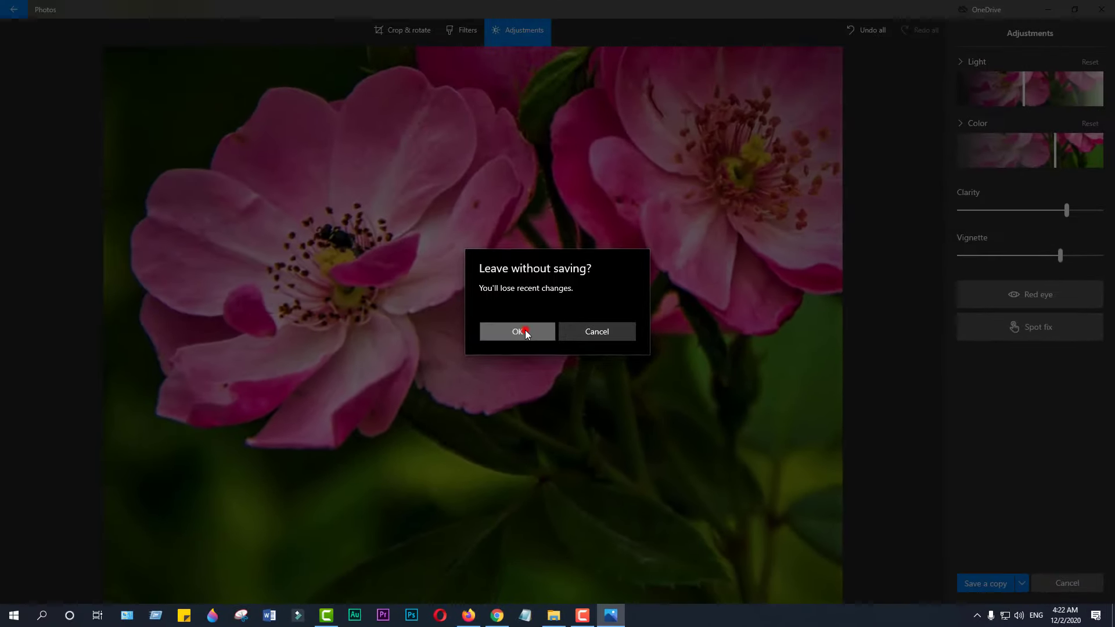
click(439, 290)
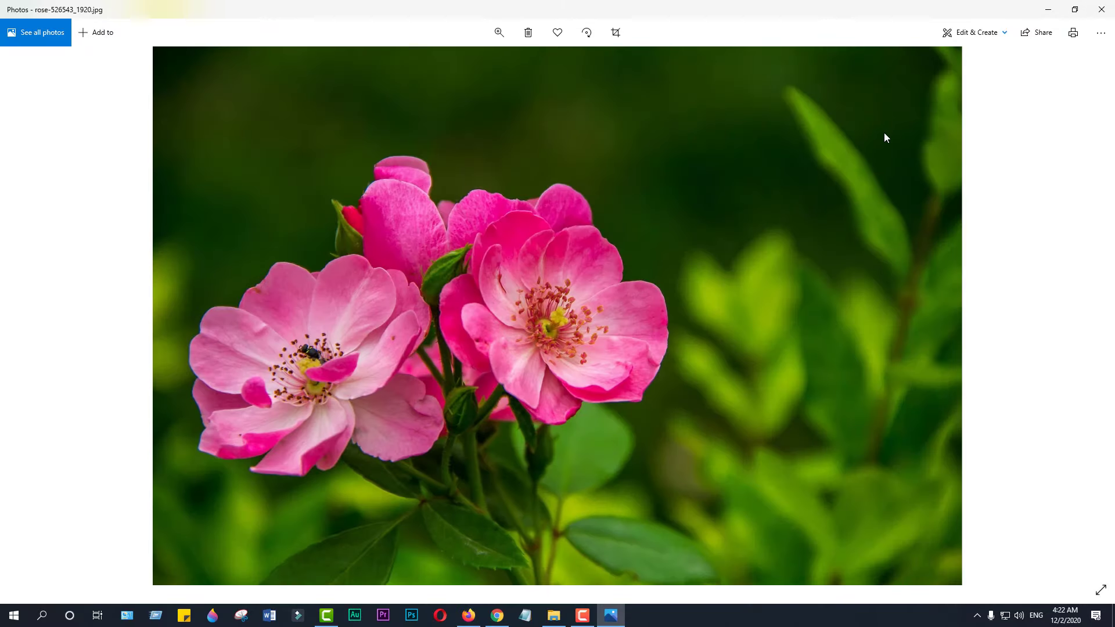
Step: Close the rose photo and return to the Photo folder in File Explorer
click(1097, 13)
click(250, 204)
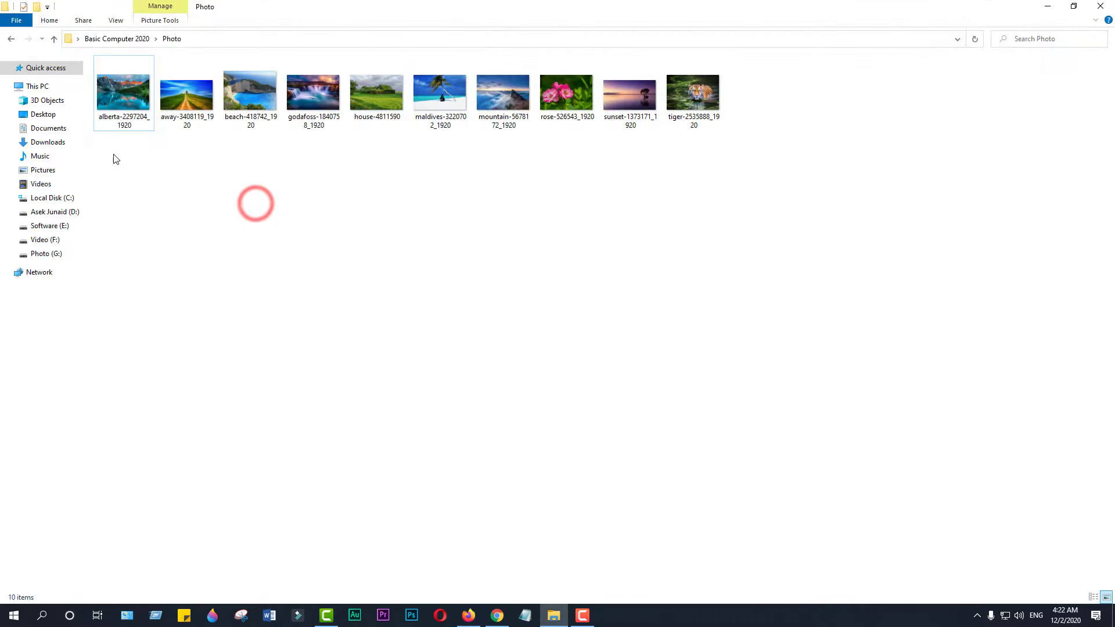
click(147, 128)
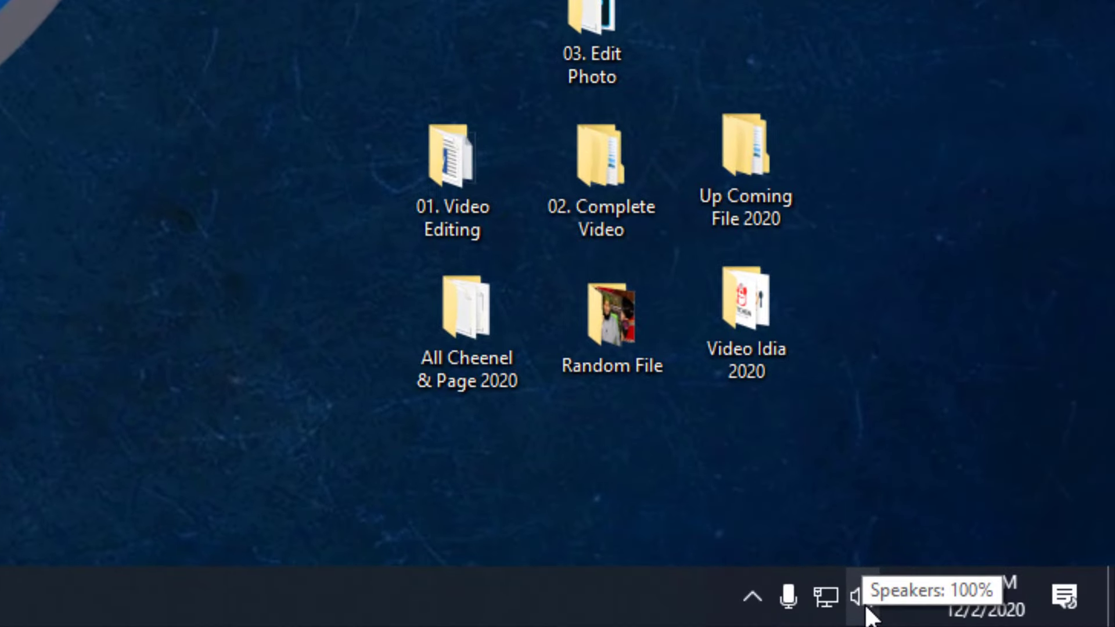
Step: Lower the computer's speaker volume to 14
click(870, 605)
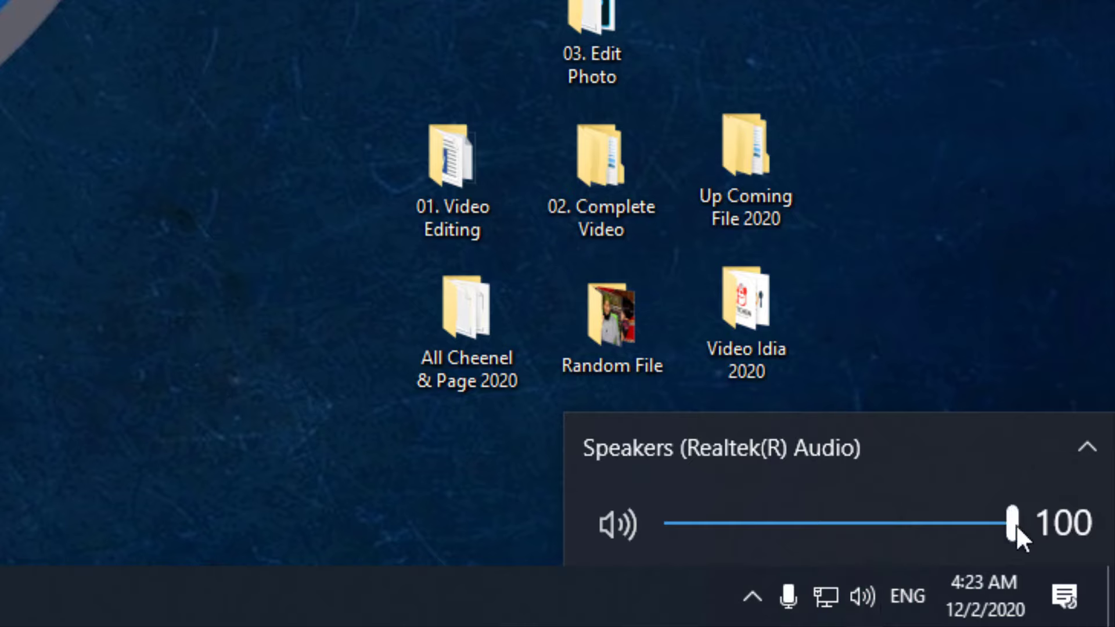
mouse_move(1016, 524)
mouse_down()
mouse_move(981, 536)
mouse_move(694, 532)
mouse_move(1020, 530)
mouse_up()
drag(1012, 521, 735, 543)
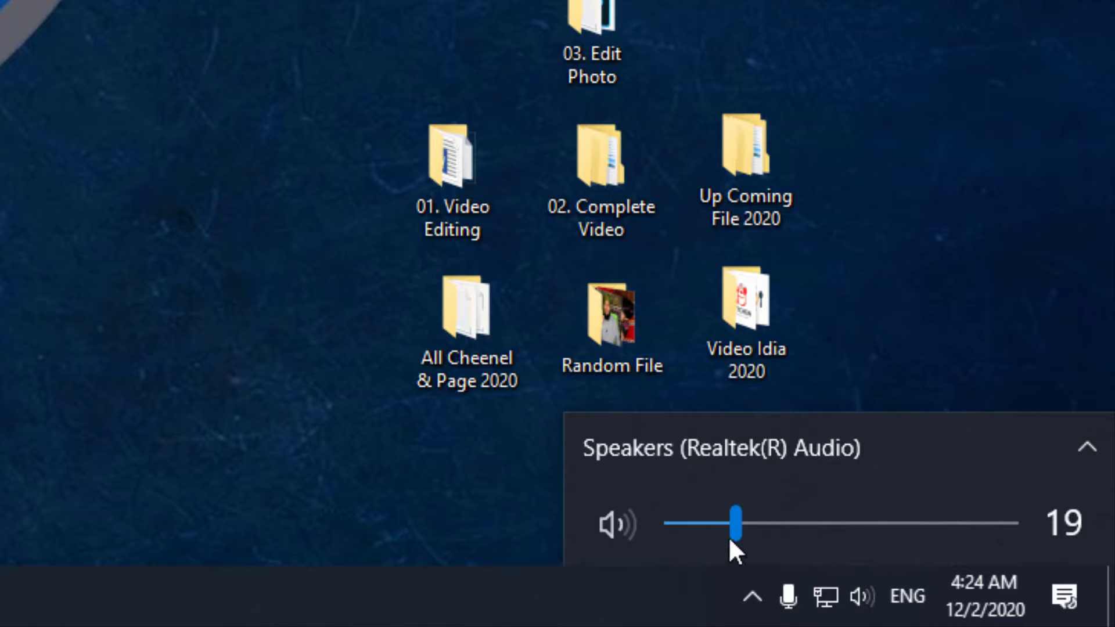
mouse_move(734, 524)
mouse_down()
mouse_move(977, 525)
mouse_move(1026, 543)
mouse_move(718, 533)
mouse_up()
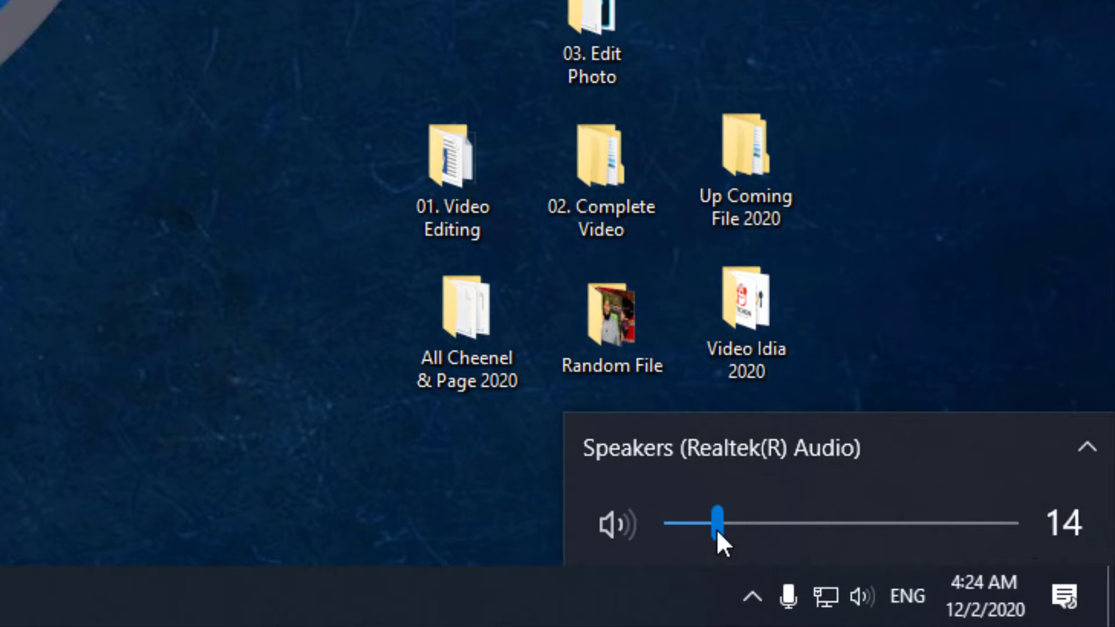